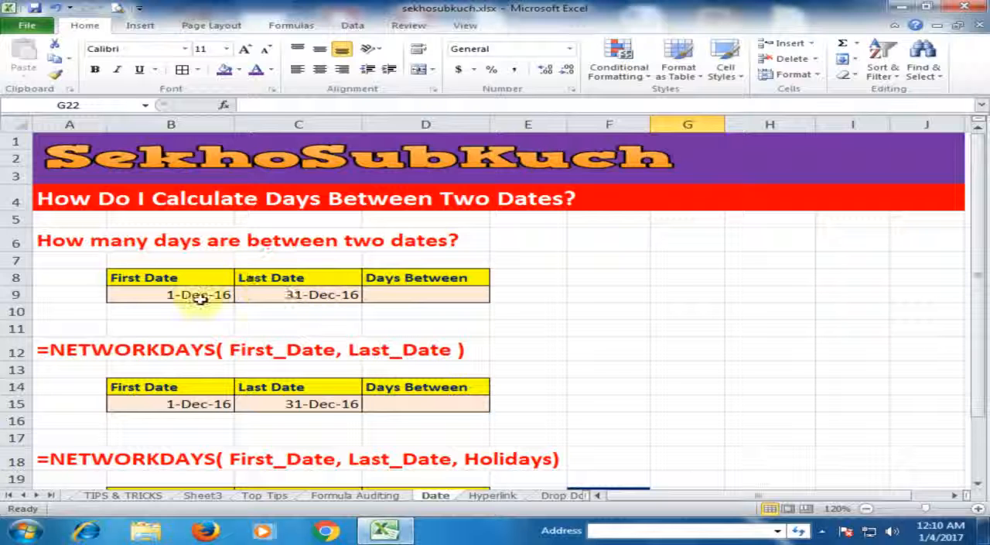
Step: Calculate the inclusive days between the first and last dates in D9 with the formula =C9-B9+1
{"action": "left_click", "coordinate": [300, 297]}
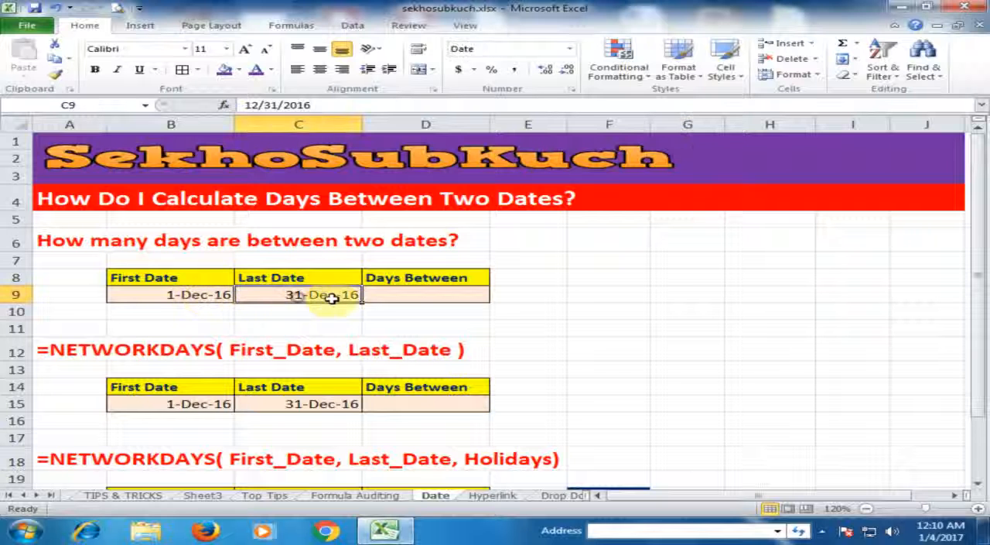
{"action": "left_click", "coordinate": [414, 299]}
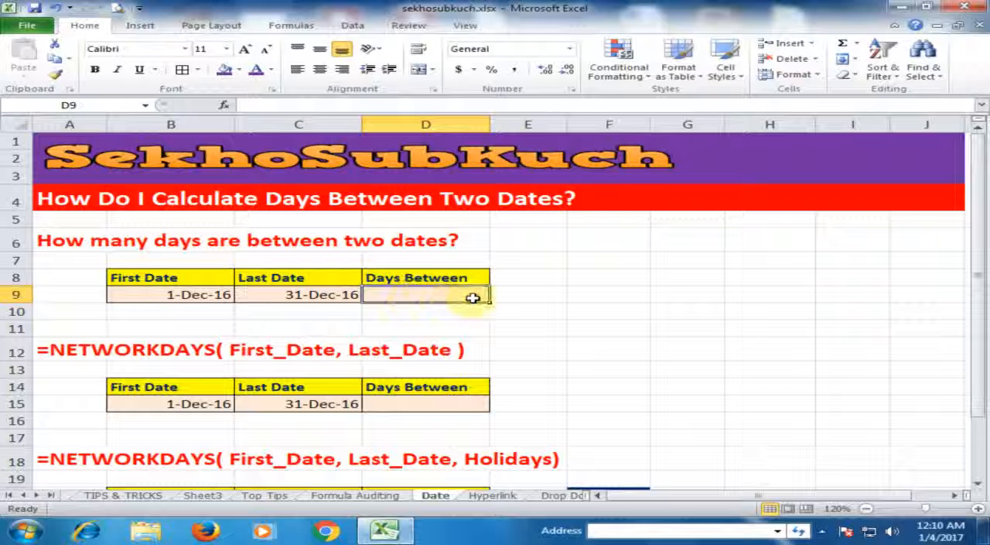
{"action": "type", "text": "="}
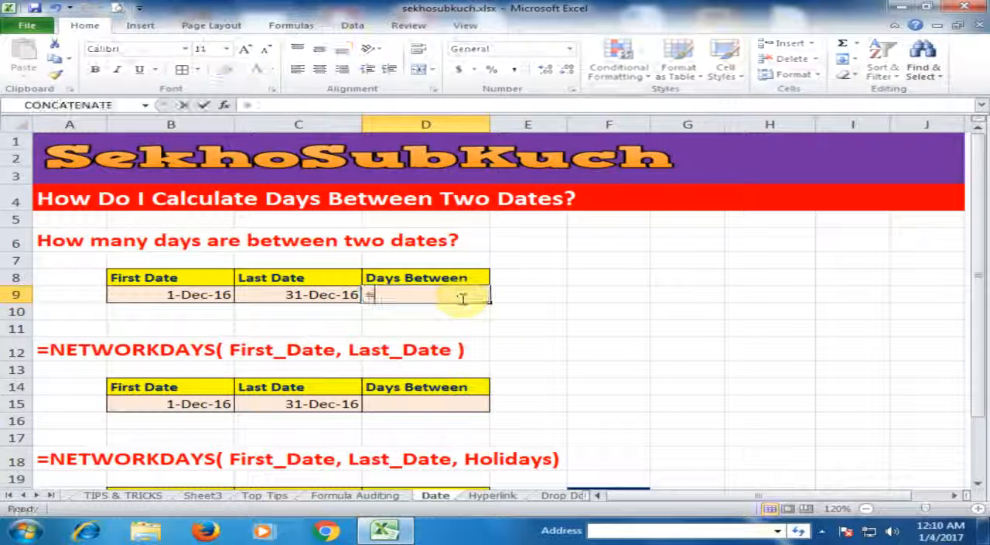
{"action": "left_click", "coordinate": [300, 297]}
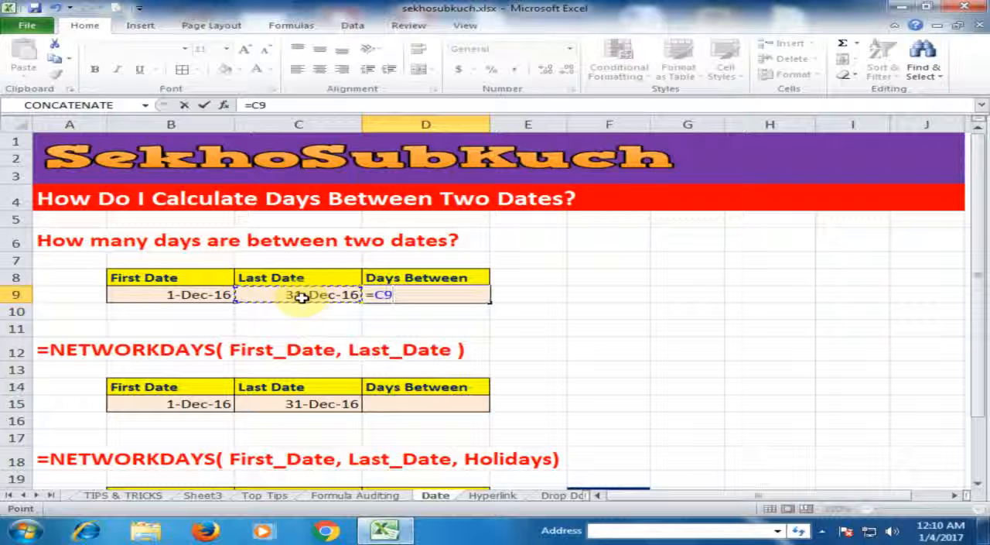
{"action": "type", "text": "-"}
{"action": "left_click", "coordinate": [198, 295]}
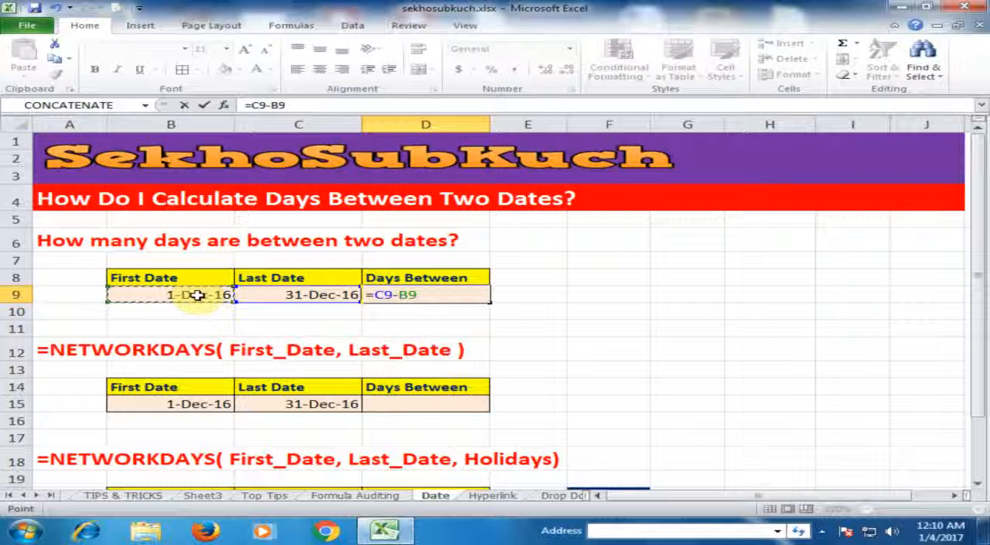
{"action": "type", "text": "+1"}
{"action": "key", "text": "Return"}
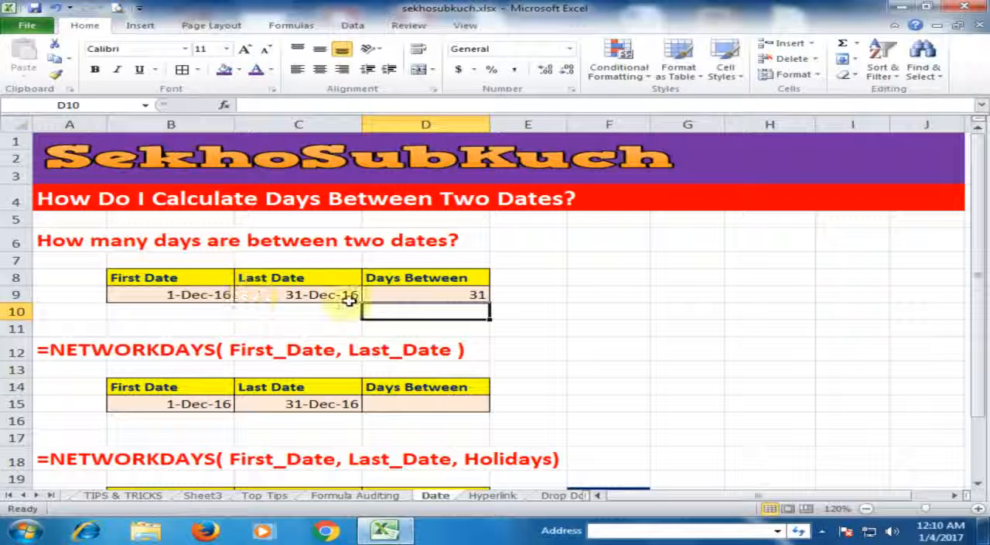
{"action": "left_click", "coordinate": [423, 295]}
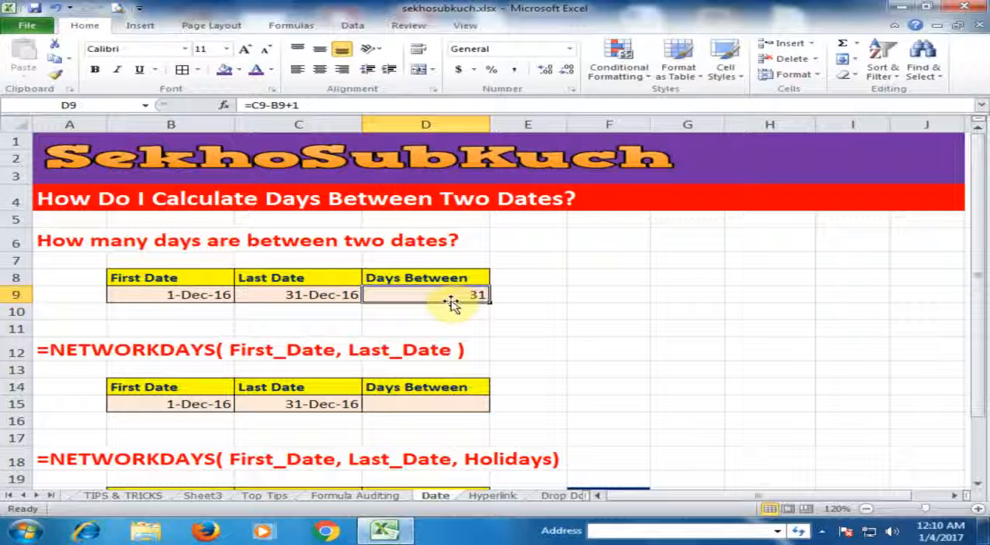
{"action": "left_click", "coordinate": [194, 294]}
{"action": "left_click", "coordinate": [301, 296]}
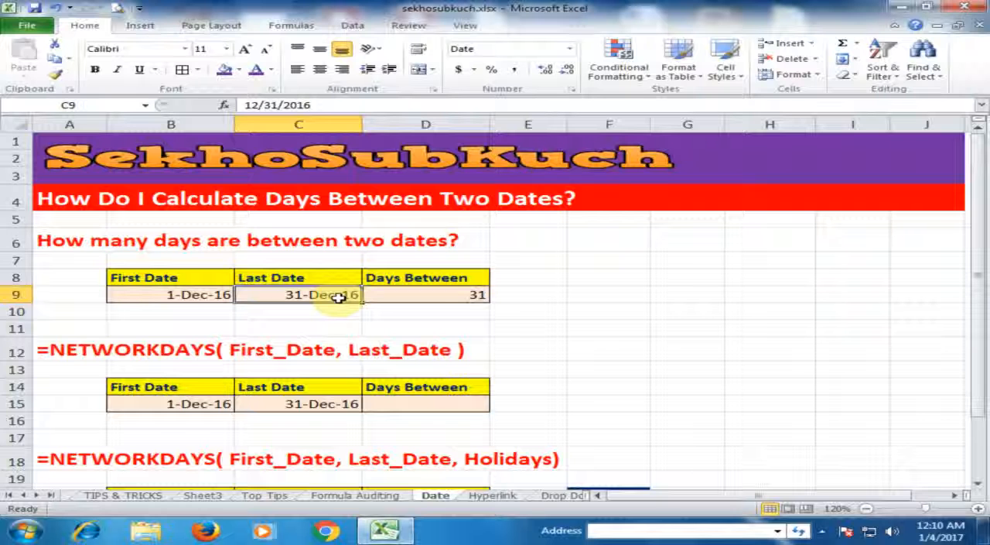
{"action": "left_click", "coordinate": [455, 298]}
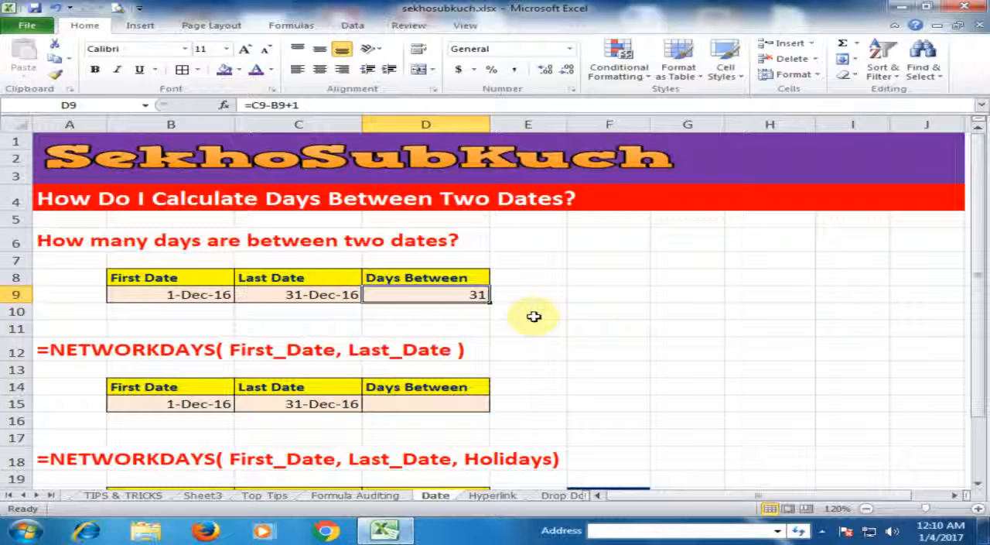
Step: Calculate the working days between the two dates in D15 with the formula =NETWORKDAYS(B15,C15)
{"action": "left_click", "coordinate": [573, 385]}
{"action": "scroll", "coordinate": [544, 379], "scroll_direction": "down", "scroll_amount": 1}
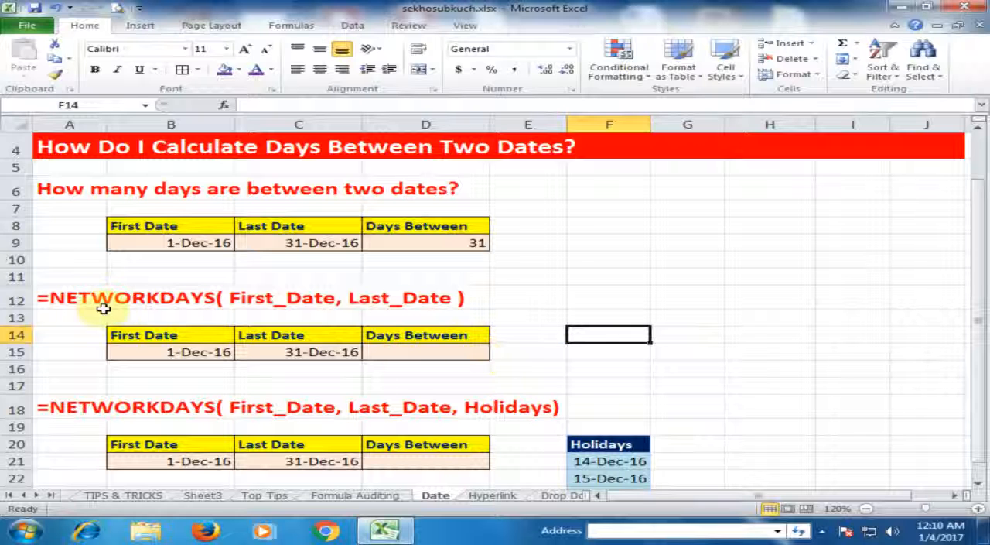
{"action": "left_click", "coordinate": [435, 348]}
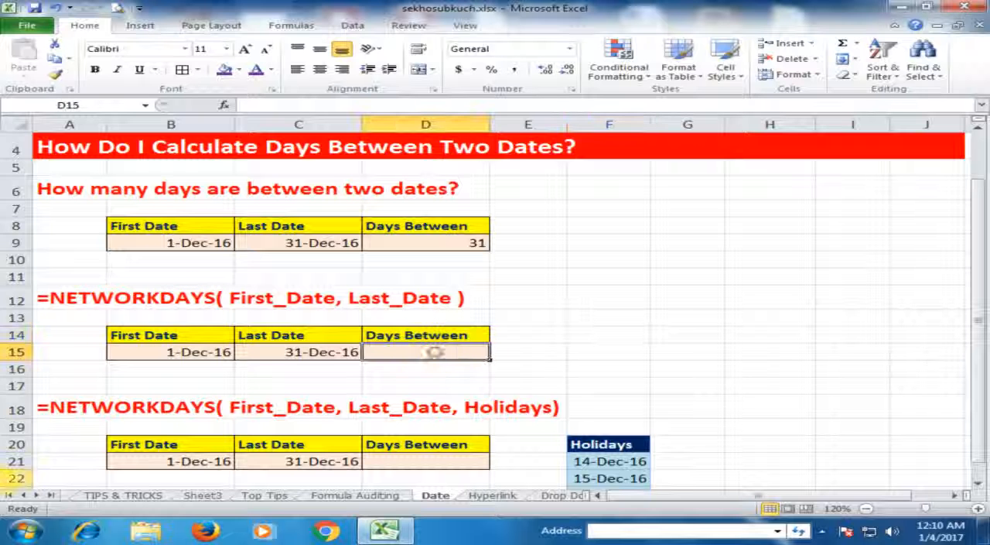
{"action": "type", "text": "="}
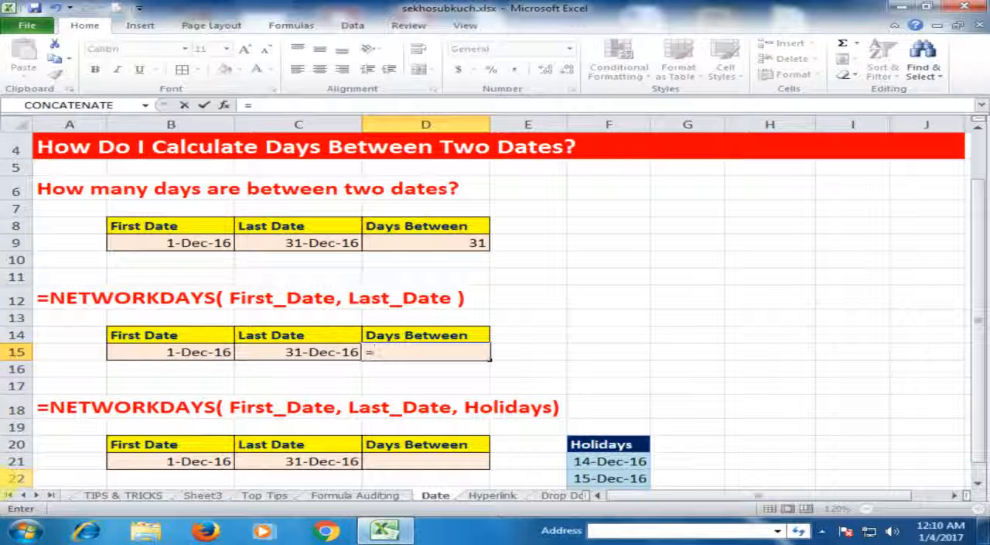
{"action": "type", "text": "net"}
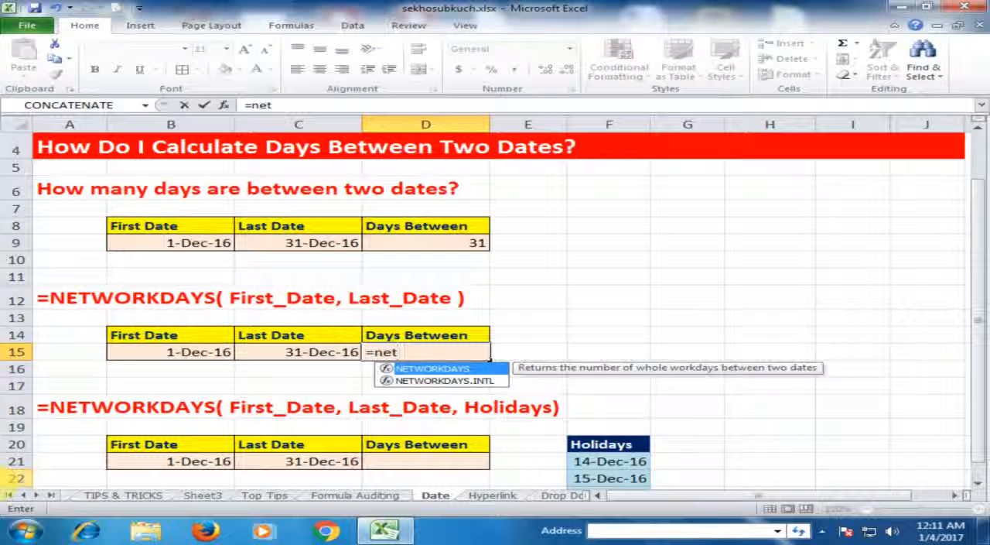
{"action": "key", "text": "Tab"}
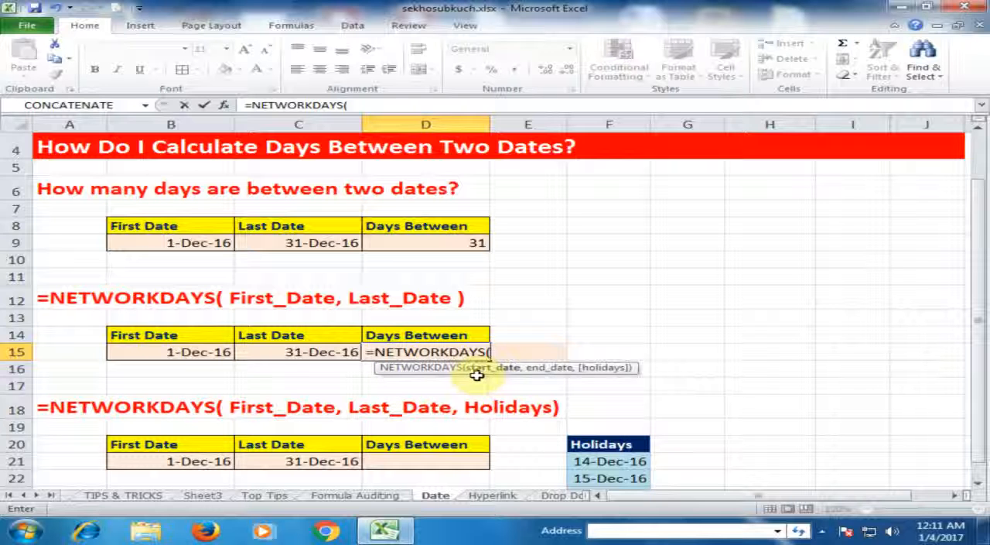
{"action": "left_click", "coordinate": [181, 353]}
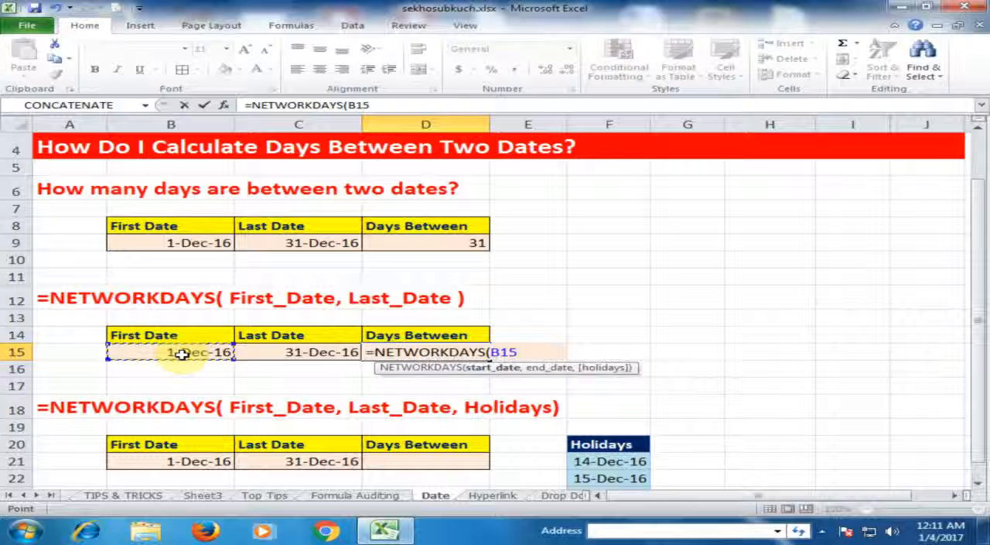
{"action": "type", "text": ","}
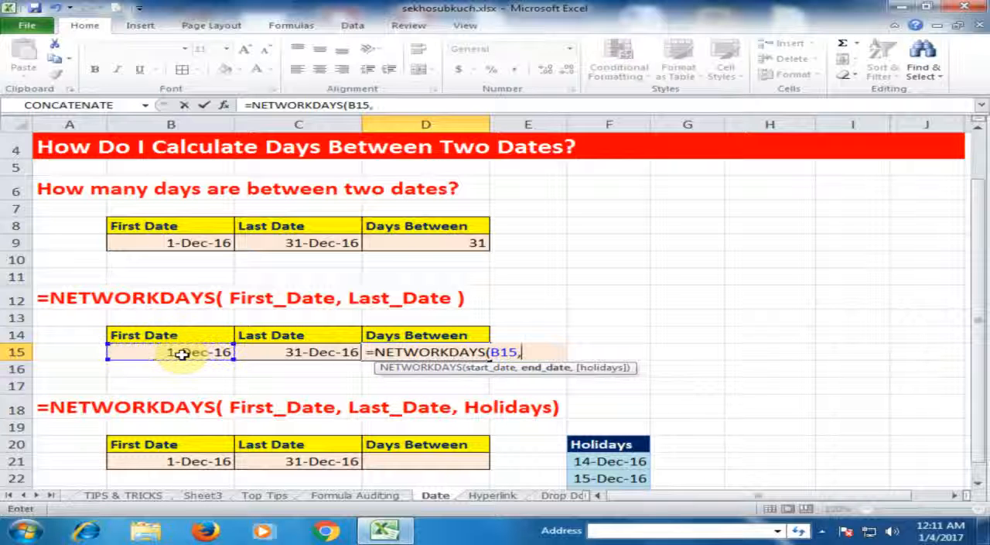
{"action": "left_click", "coordinate": [293, 353]}
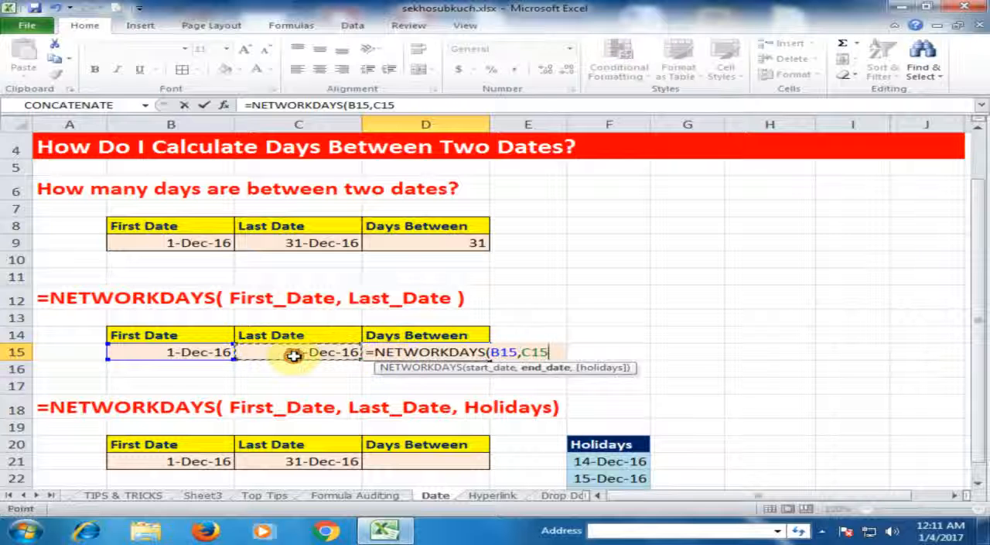
{"action": "key", "text": "Return"}
{"action": "left_click", "coordinate": [451, 355]}
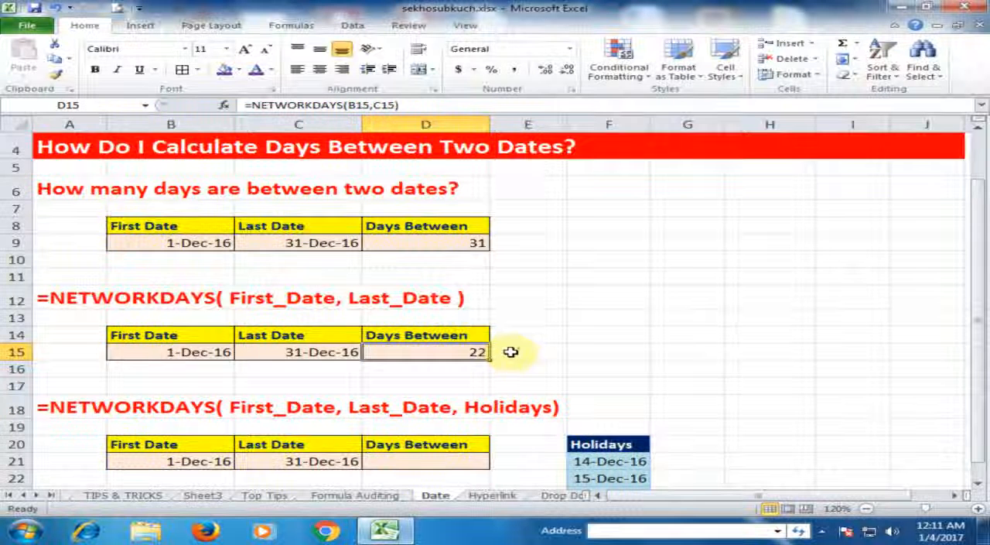
Step: Begin a NETWORKDAYS formula in D21 with B21 as the start date and C21 as the end date
{"action": "scroll", "coordinate": [511, 353], "scroll_direction": "down", "scroll_amount": 2}
{"action": "left_click", "coordinate": [484, 361]}
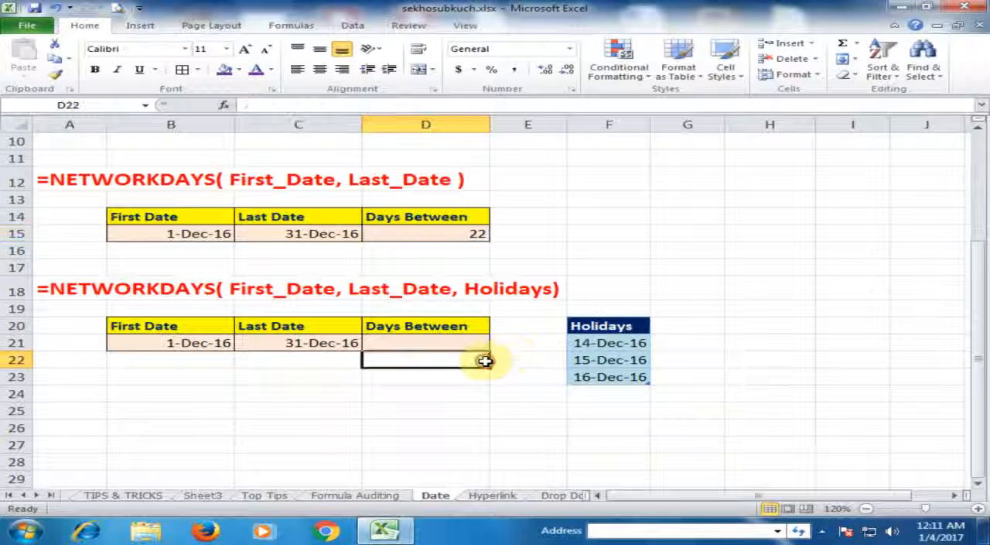
{"action": "left_click", "coordinate": [422, 345]}
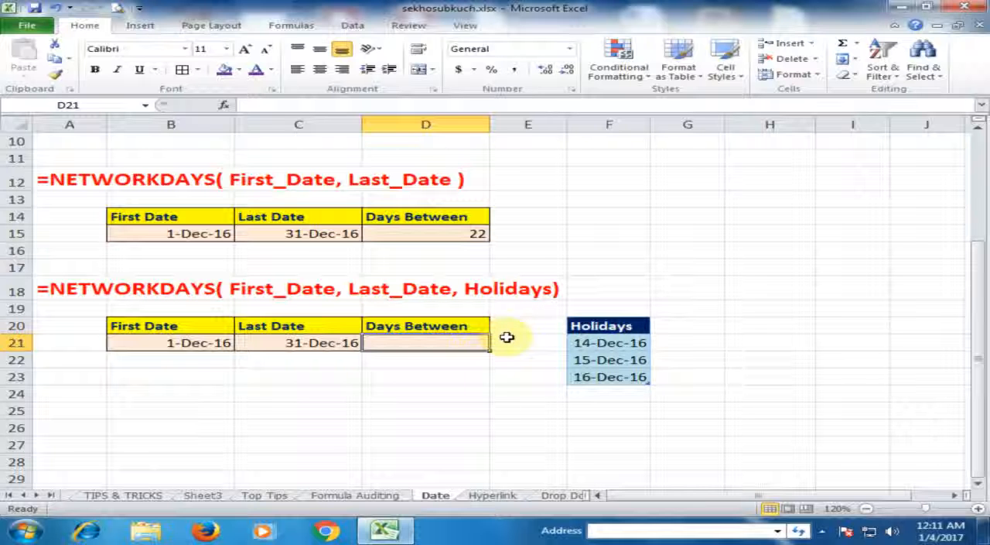
{"action": "type", "text": "=nw"}
{"action": "key", "text": "BackSpace"}
{"action": "type", "text": "ETWORKDAYS("}
{"action": "left_click", "coordinate": [226, 345]}
{"action": "type", "text": ","}
{"action": "left_click", "coordinate": [338, 348]}
{"action": "type", "text": ","}
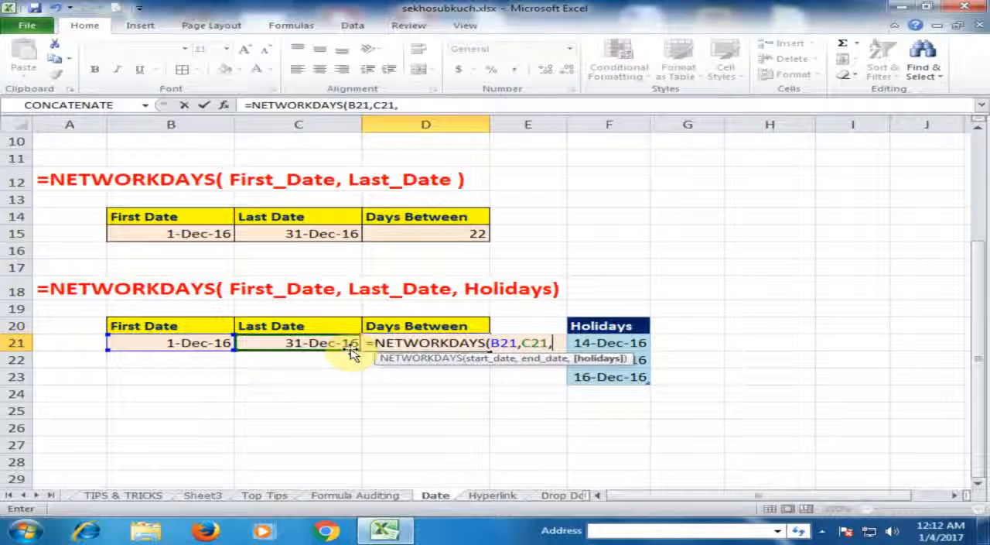
Step: Complete the D21 formula with the Holidays2 table as its holidays argument
{"action": "type", "text": "holi"}
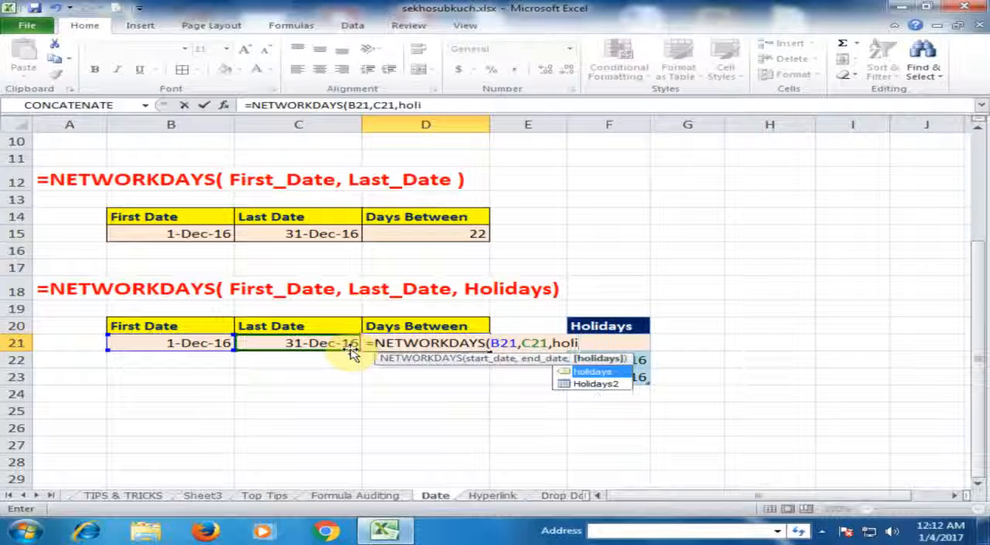
{"action": "key", "text": "Down"}
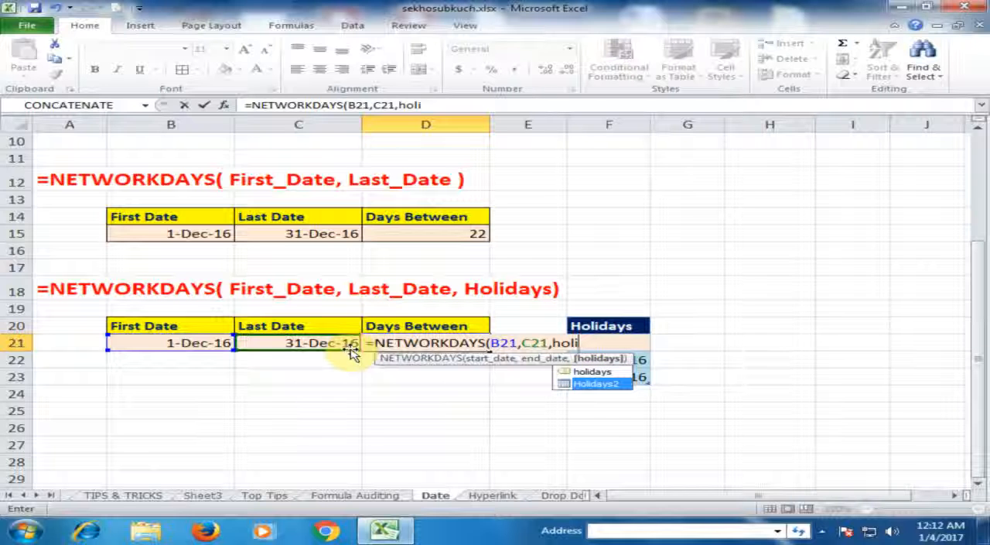
{"action": "type", "text": "i"}
{"action": "double_click", "coordinate": [587, 389]}
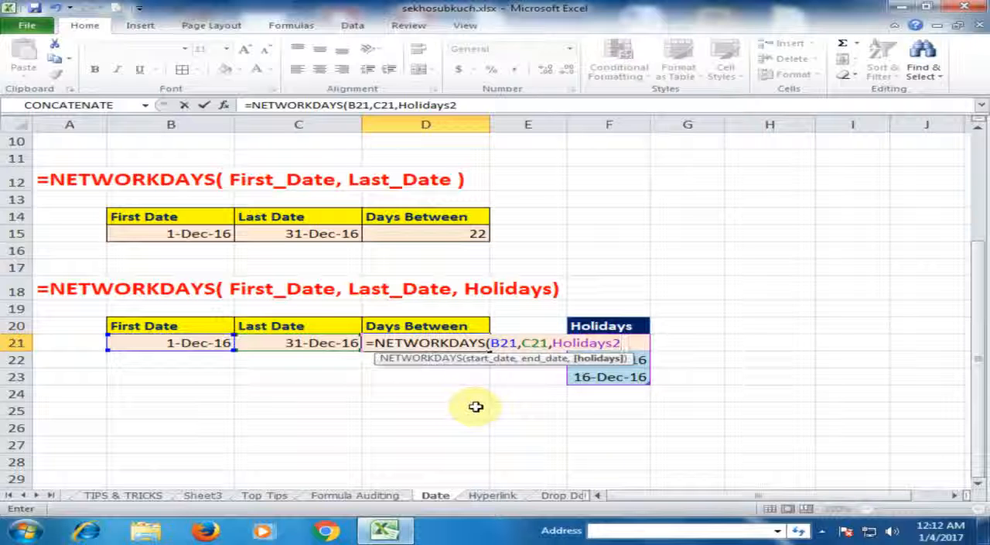
{"action": "key", "text": "Return"}
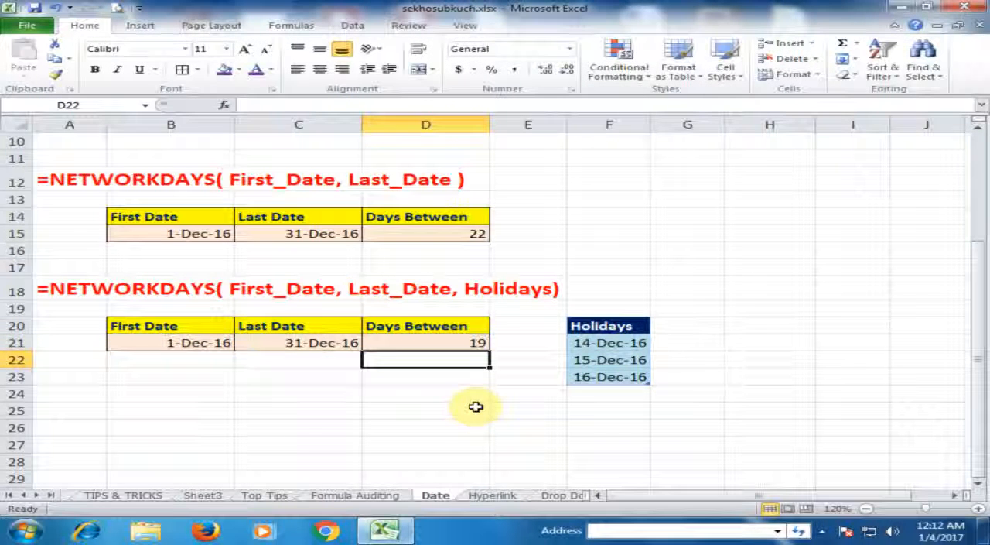
{"action": "left_click", "coordinate": [470, 342]}
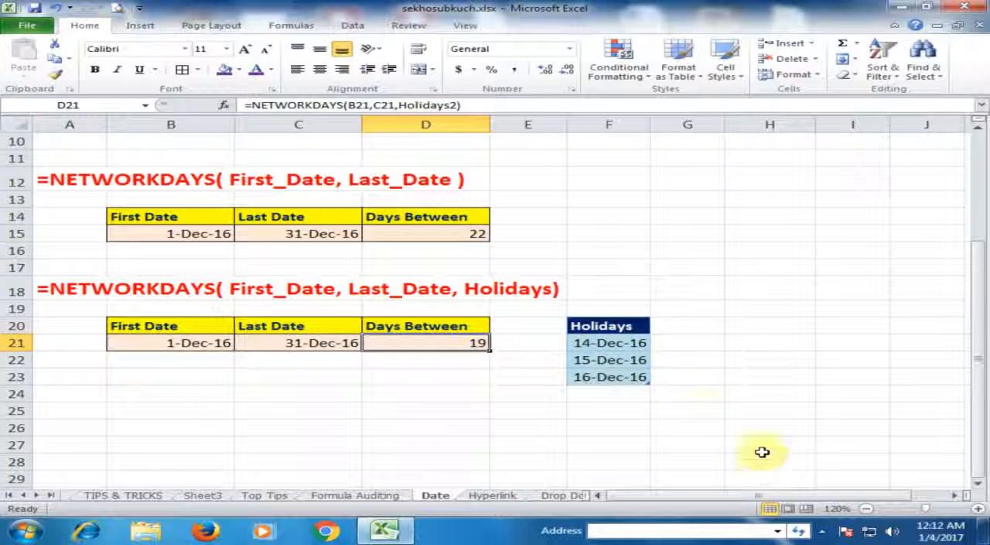
Step: Check the weekdays and weekends of December 2016 in the Windows system calendar
{"action": "left_click", "coordinate": [941, 531]}
{"action": "left_click", "coordinate": [670, 372]}
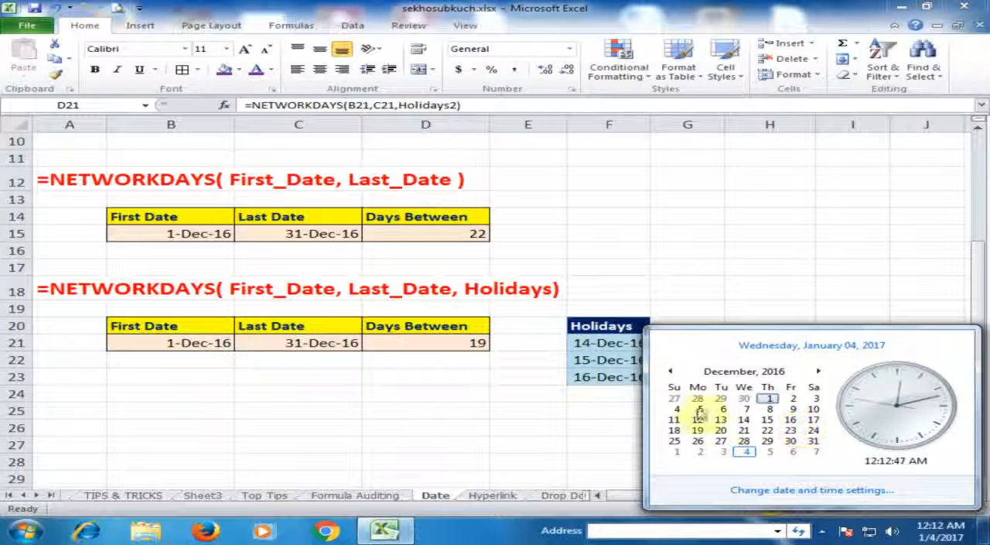
{"action": "left_click", "coordinate": [579, 404]}
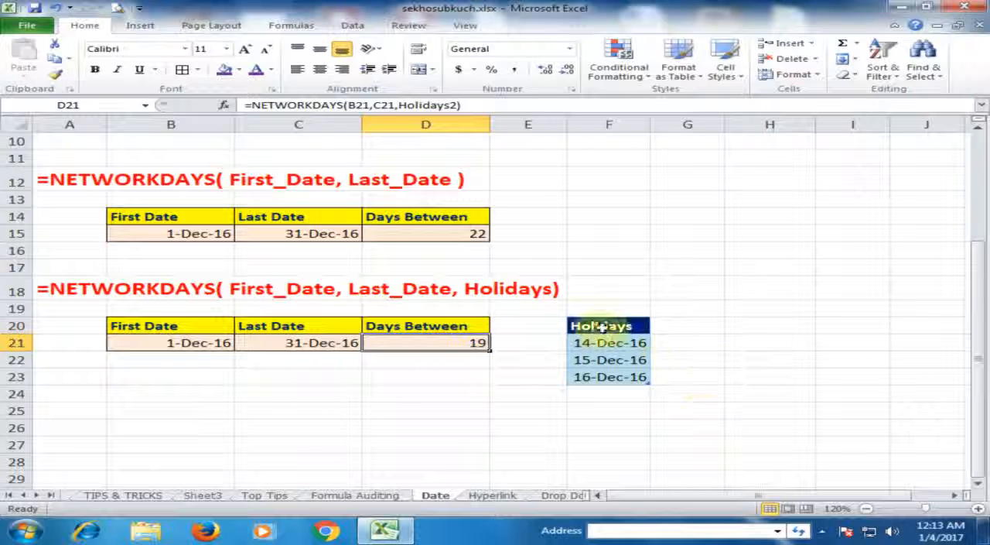
Step: Enter the date 12-14-2016 in cell H21
{"action": "left_click", "coordinate": [761, 342]}
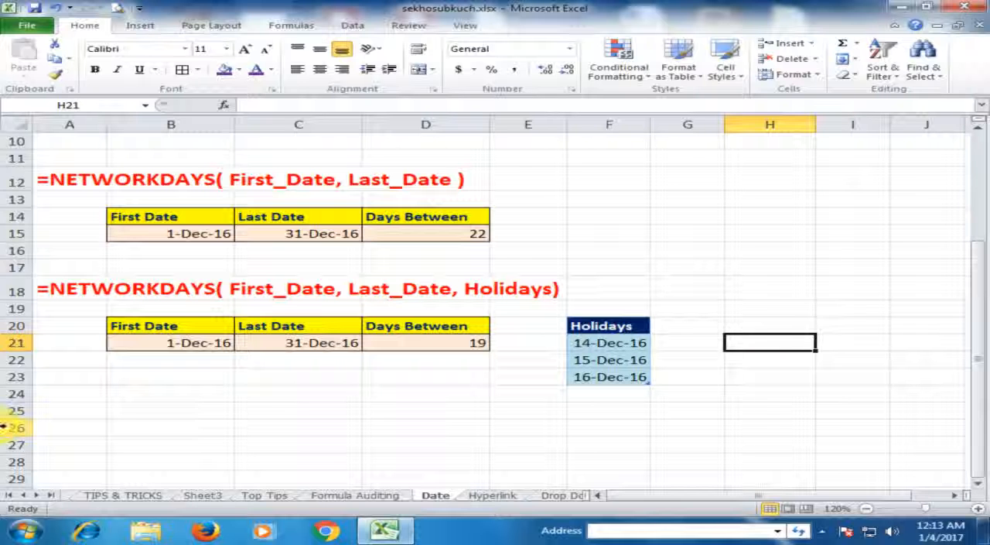
{"action": "type", "text": "12-14-2016"}
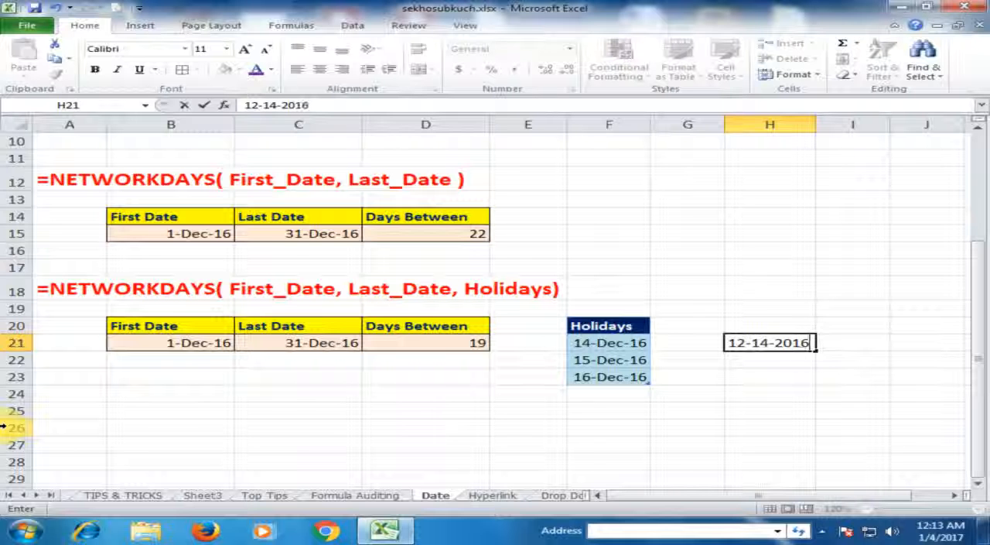
{"action": "key", "text": "Return"}
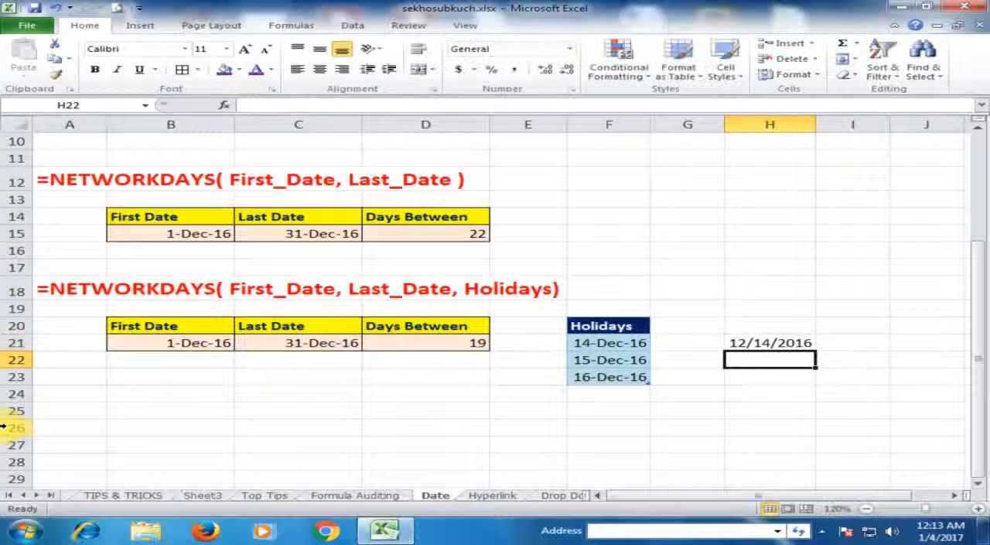
Step: Format H21 with the 14-Mar-01 date type and fill the date series down to H23
{"action": "left_click", "coordinate": [755, 341]}
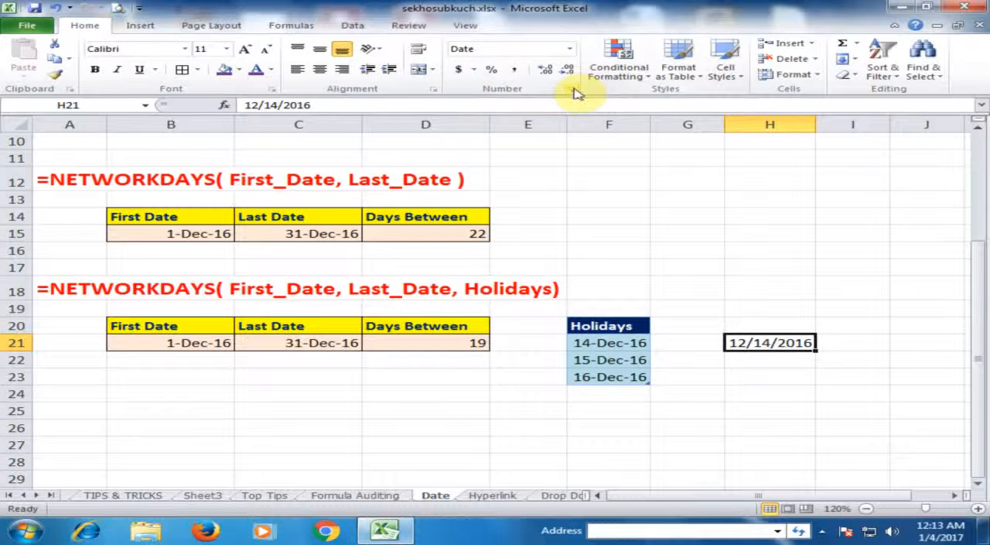
{"action": "left_click", "coordinate": [574, 89]}
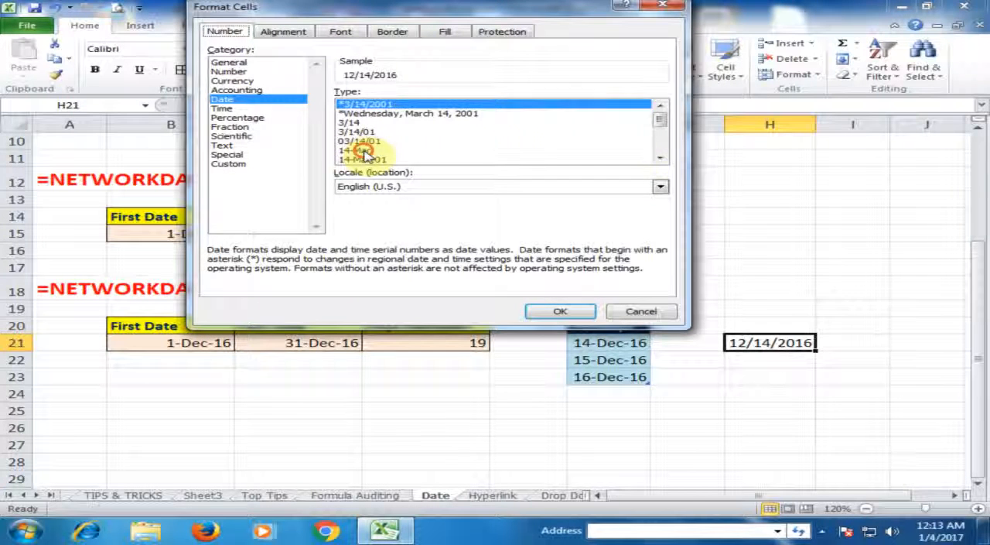
{"action": "left_click", "coordinate": [364, 151]}
{"action": "left_click", "coordinate": [379, 160]}
{"action": "left_click", "coordinate": [583, 313]}
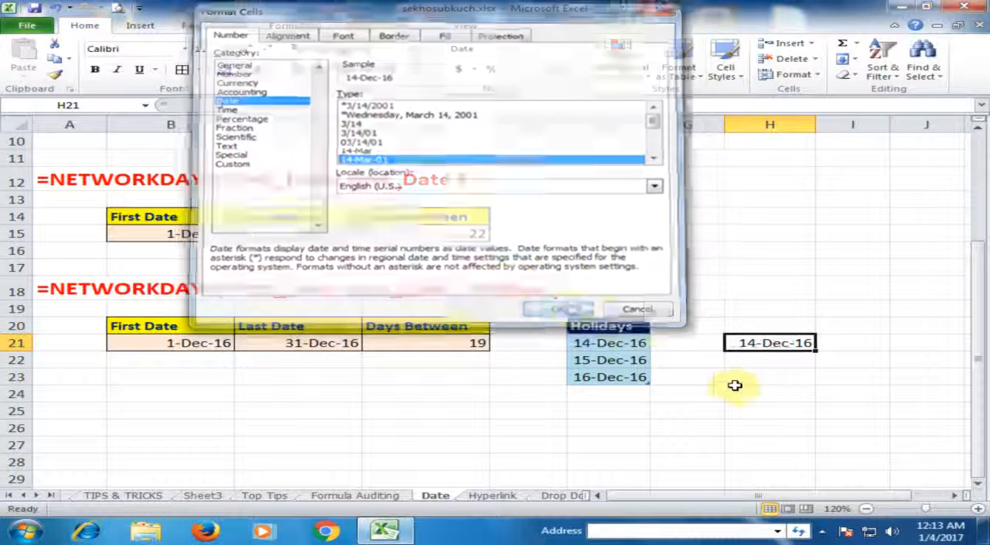
{"action": "left_click_drag", "start_coordinate": [817, 349], "coordinate": [813, 392]}
{"action": "left_click", "coordinate": [764, 411]}
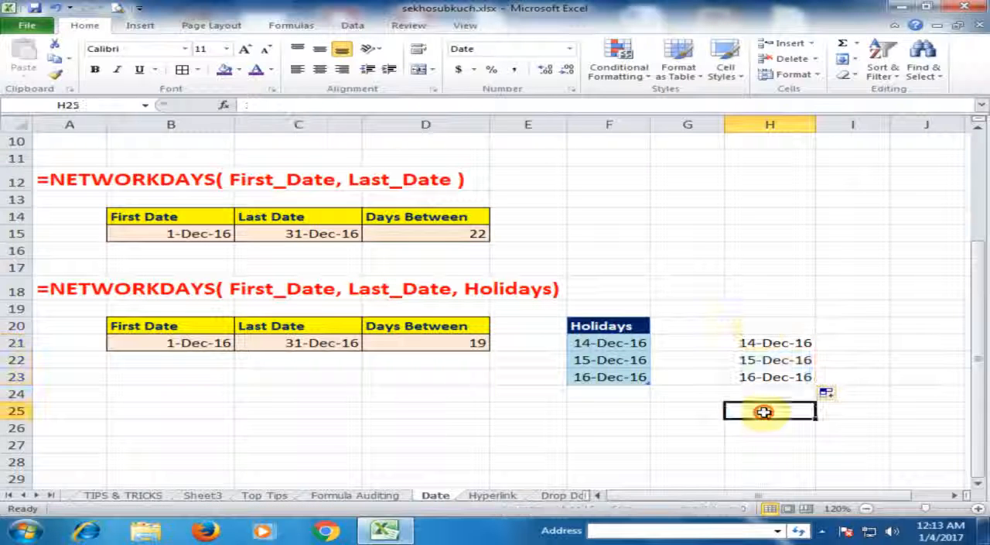
Step: Enter Holidays3 as the header in cell H20 above the new list of dates
{"action": "left_click", "coordinate": [759, 326]}
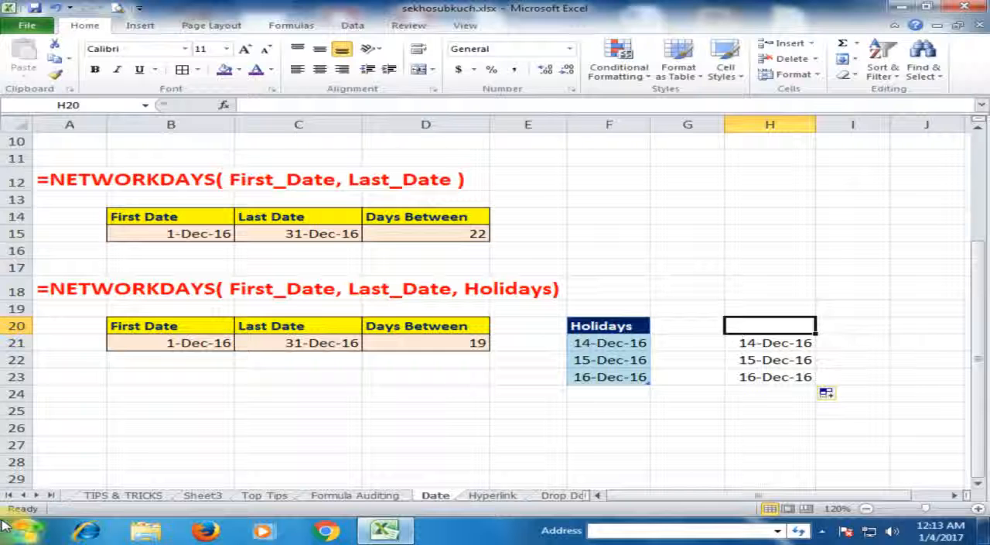
{"action": "type", "text": "Holi"}
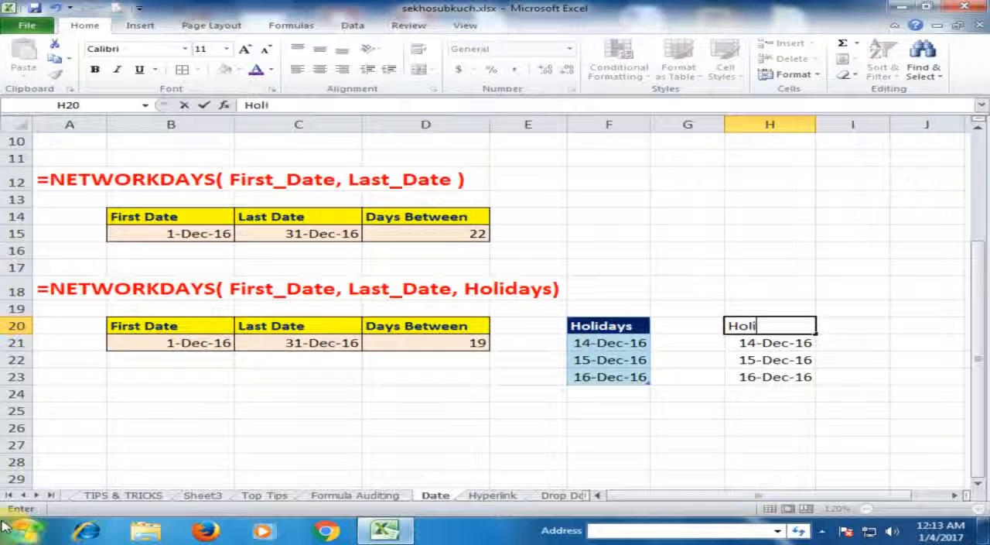
{"action": "type", "text": "days"}
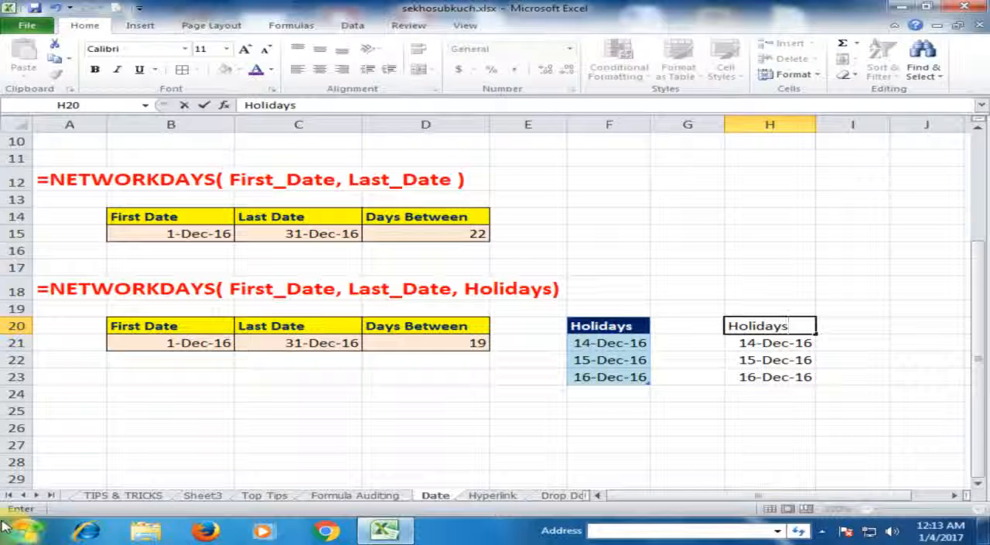
{"action": "type", "text": "3"}
{"action": "key", "text": "Return"}
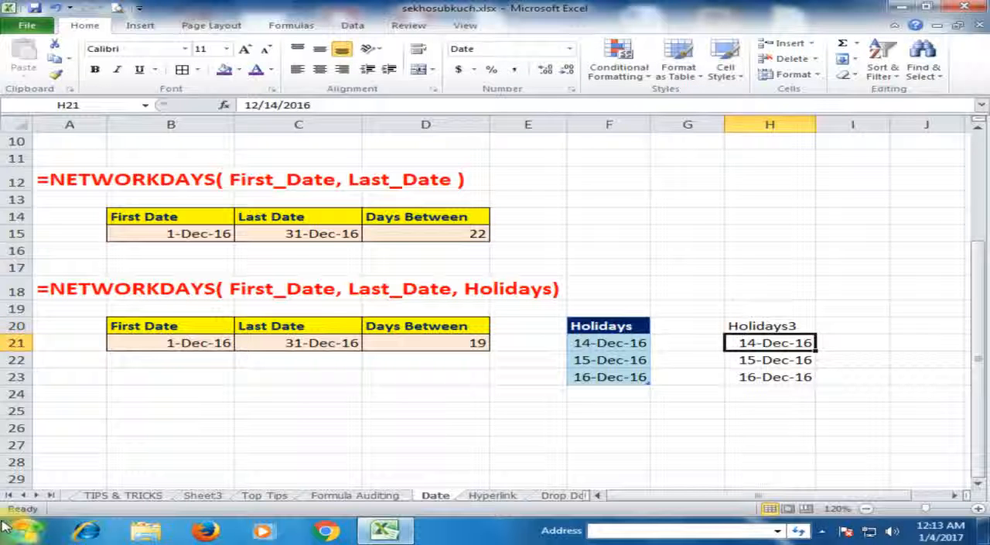
Step: Correct the header text in cell H20 to Holidays
{"action": "key", "text": "Up"}
{"action": "key", "text": "F2"}
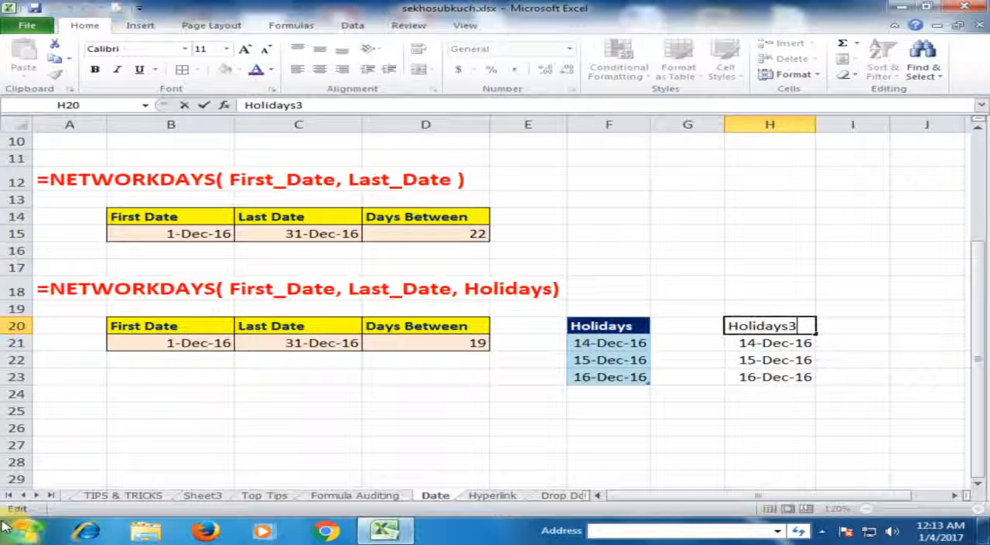
{"action": "key", "text": "BackSpace"}
{"action": "key", "text": "Return"}
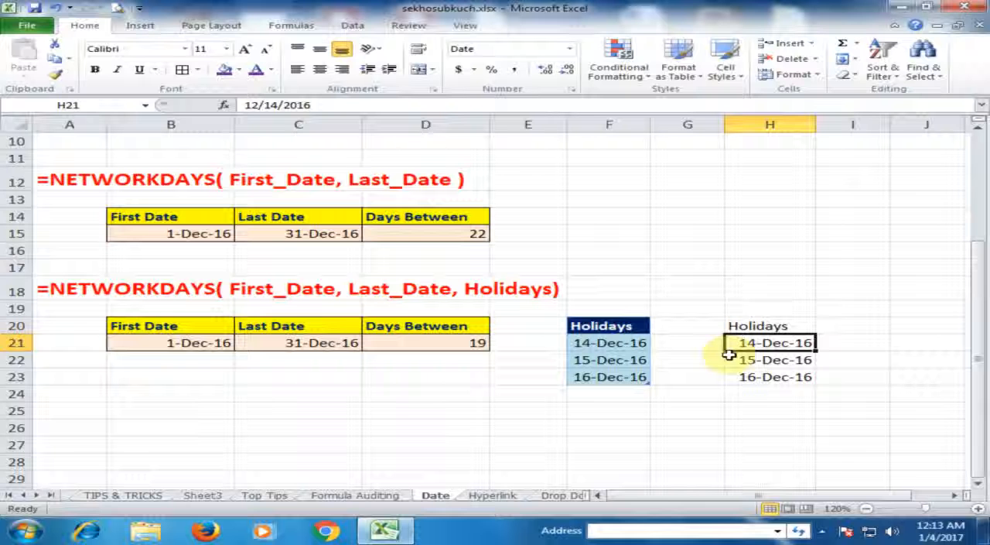
Step: Convert the range H20:H23 into a table that uses its first row as headers
{"action": "left_click_drag", "start_coordinate": [766, 325], "coordinate": [766, 376]}
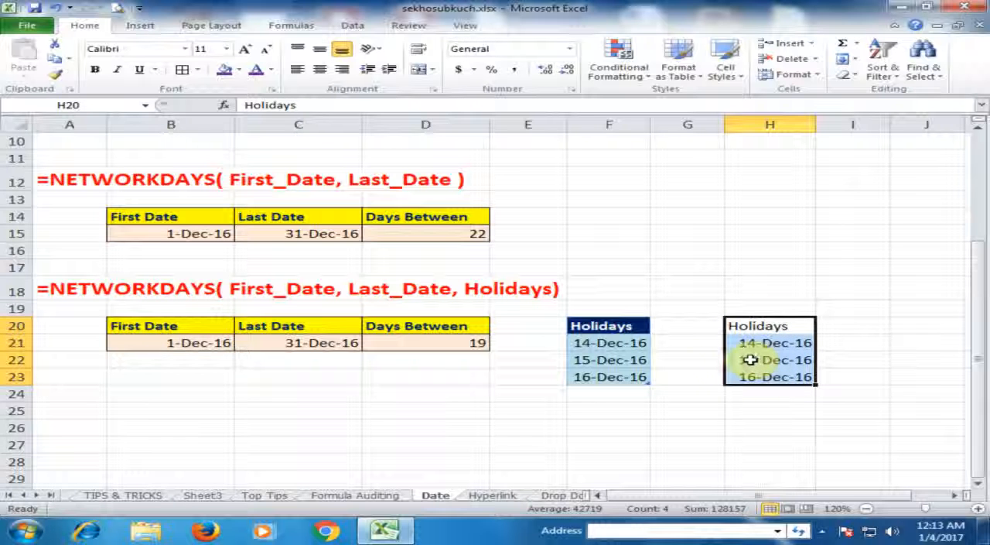
{"action": "key", "text": "ctrl+t"}
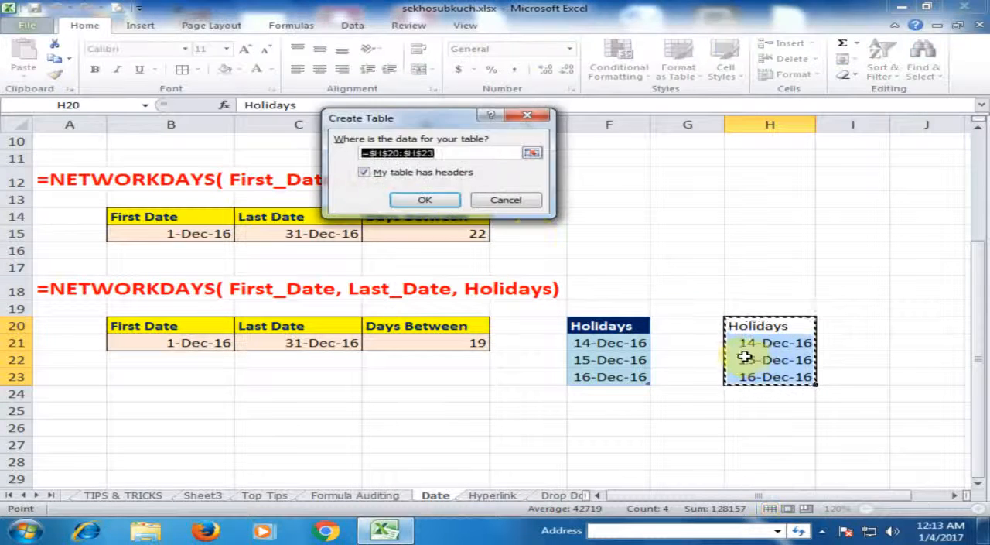
{"action": "left_click", "coordinate": [426, 201]}
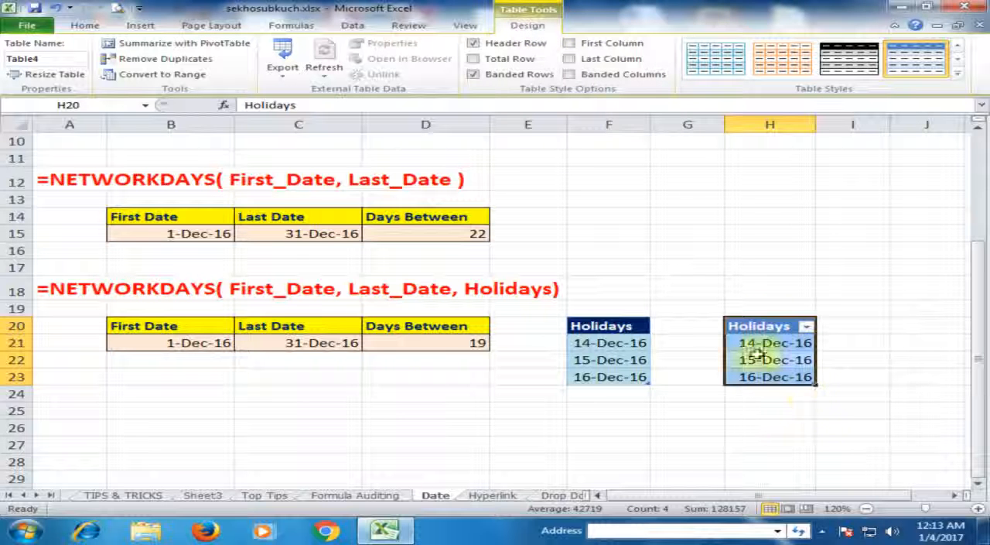
Step: Name the new table in column H holidays3
{"action": "left_click", "coordinate": [58, 61]}
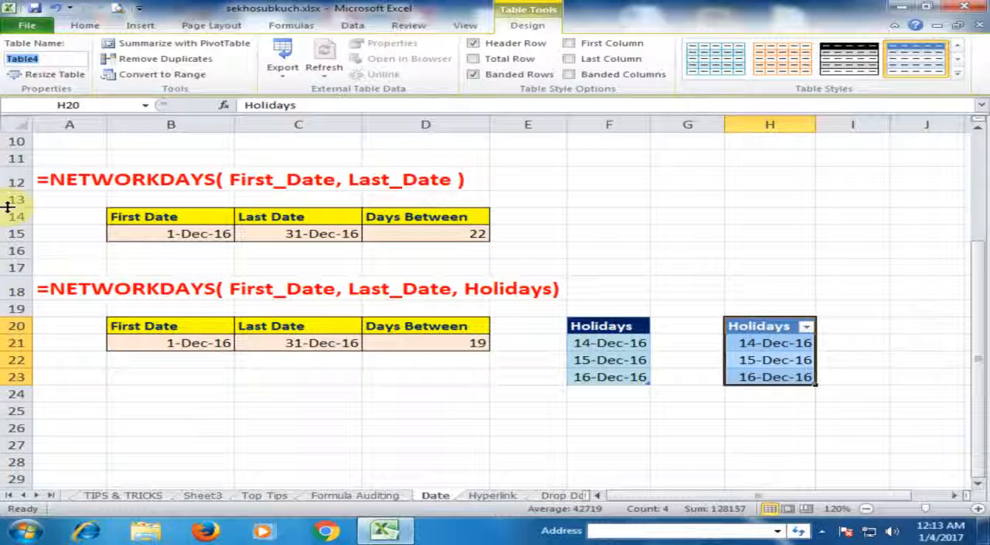
{"action": "type", "text": "hol"}
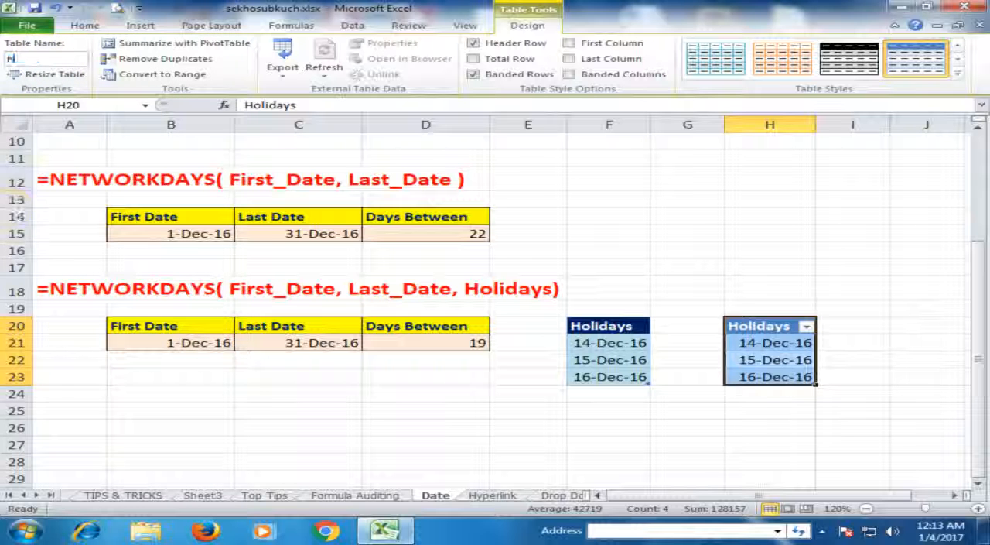
{"action": "type", "text": "idays3"}
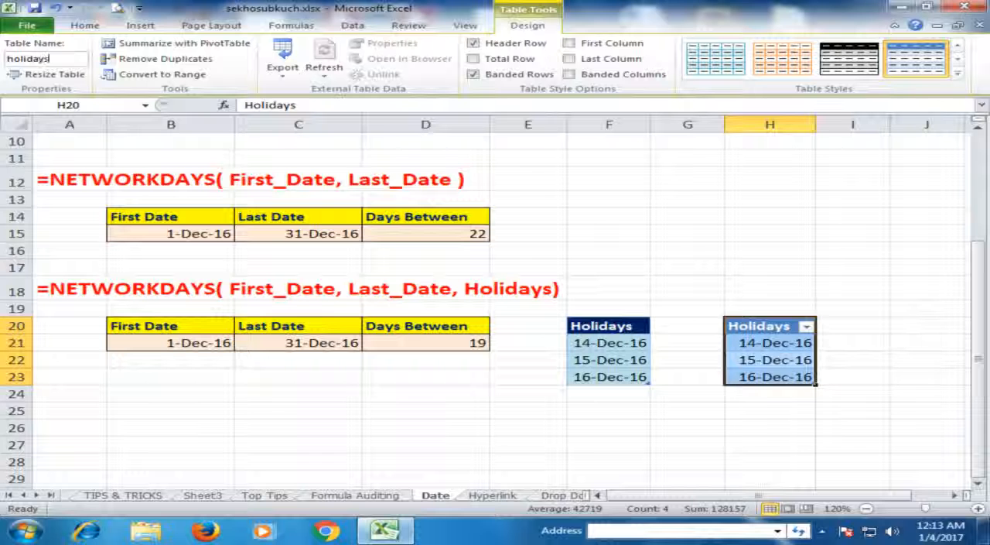
{"action": "left_click", "coordinate": [741, 225]}
{"action": "left_click", "coordinate": [751, 333]}
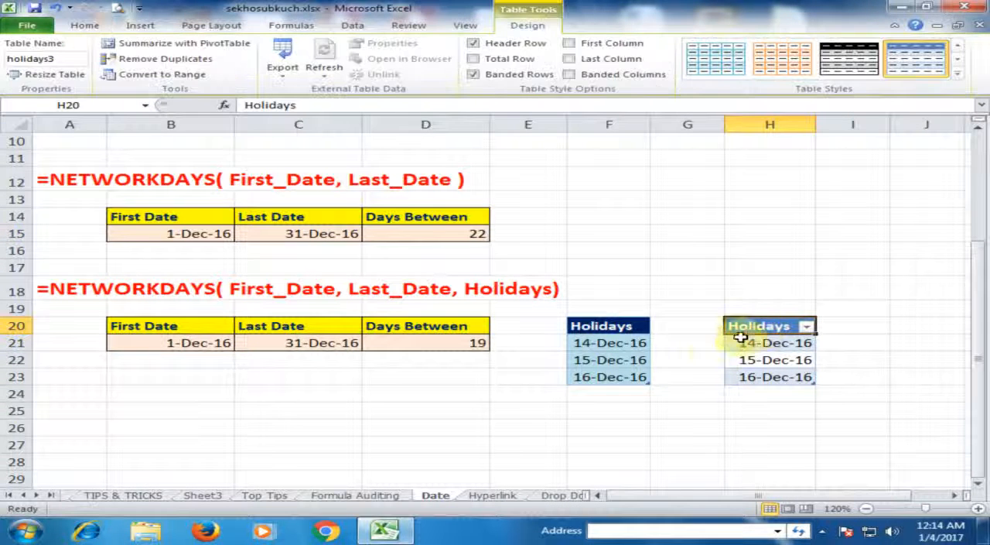
Step: Review the NETWORKDAYS formula in D21 and the day-count examples higher up the Date sheet
{"action": "left_click", "coordinate": [429, 340]}
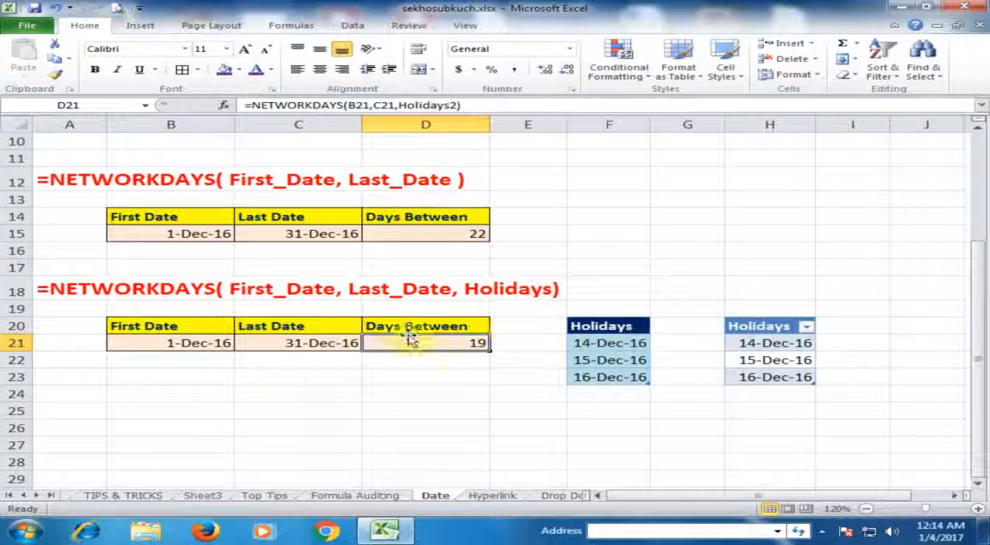
{"action": "left_click", "coordinate": [517, 376]}
{"action": "scroll", "coordinate": [518, 370], "scroll_direction": "up", "scroll_amount": 2}
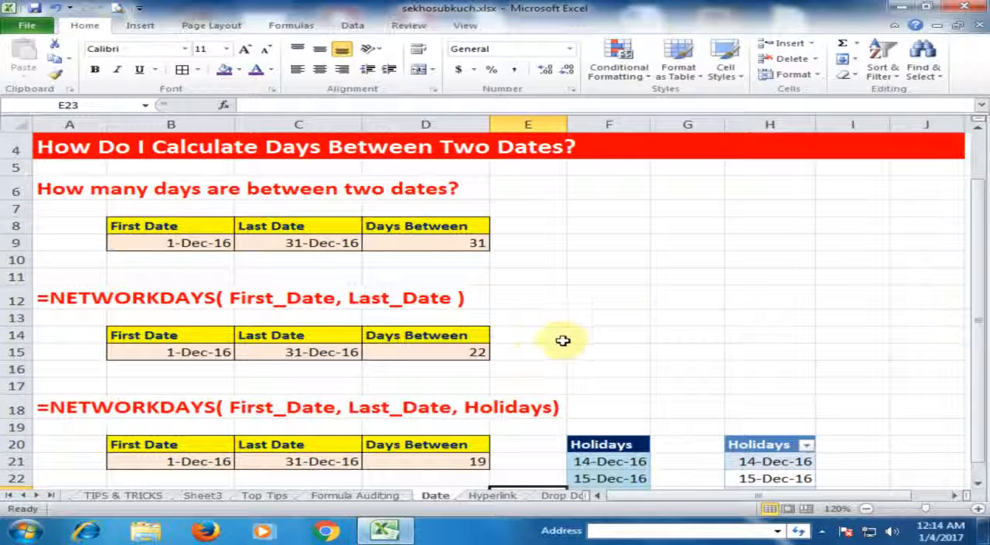
{"action": "scroll", "coordinate": [670, 332], "scroll_direction": "up", "scroll_amount": 1}
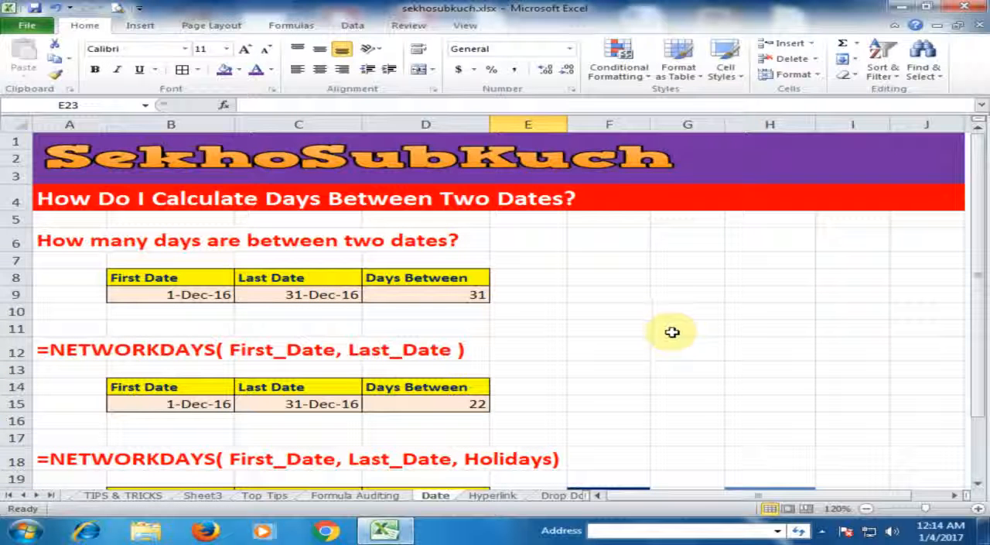
{"action": "scroll", "coordinate": [653, 348], "scroll_direction": "down", "scroll_amount": 2}
{"action": "scroll", "coordinate": [656, 352], "scroll_direction": "up", "scroll_amount": 3}
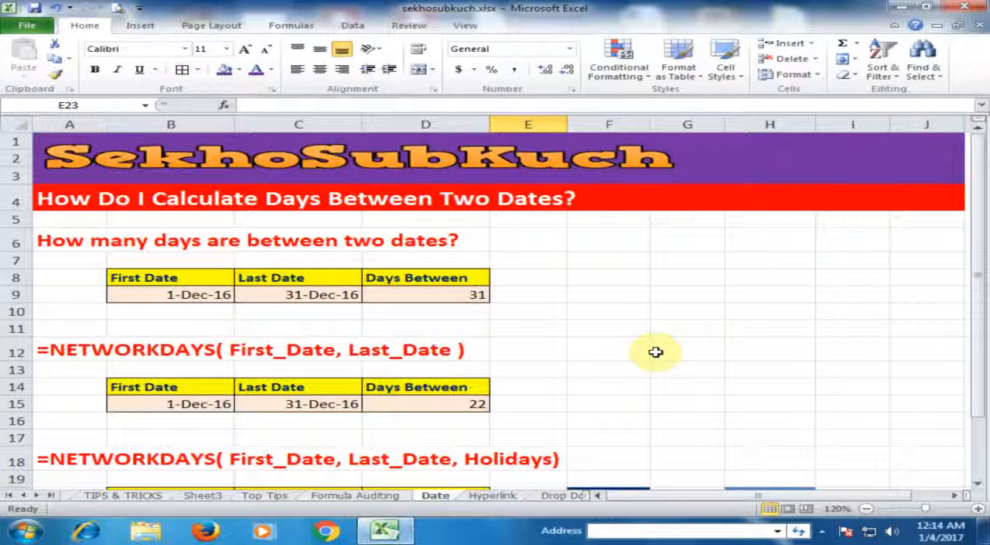